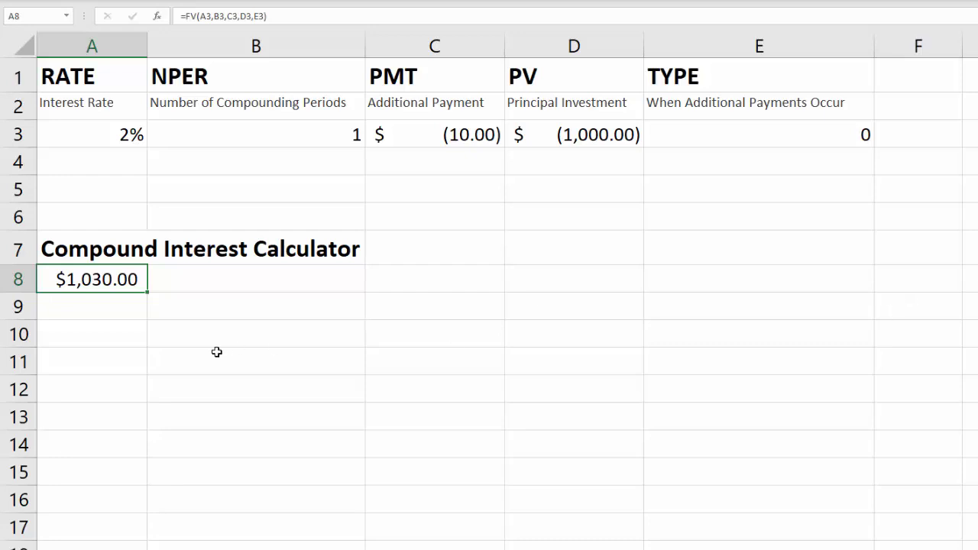
{"action": "double_click", "coordinate": [100, 279]}
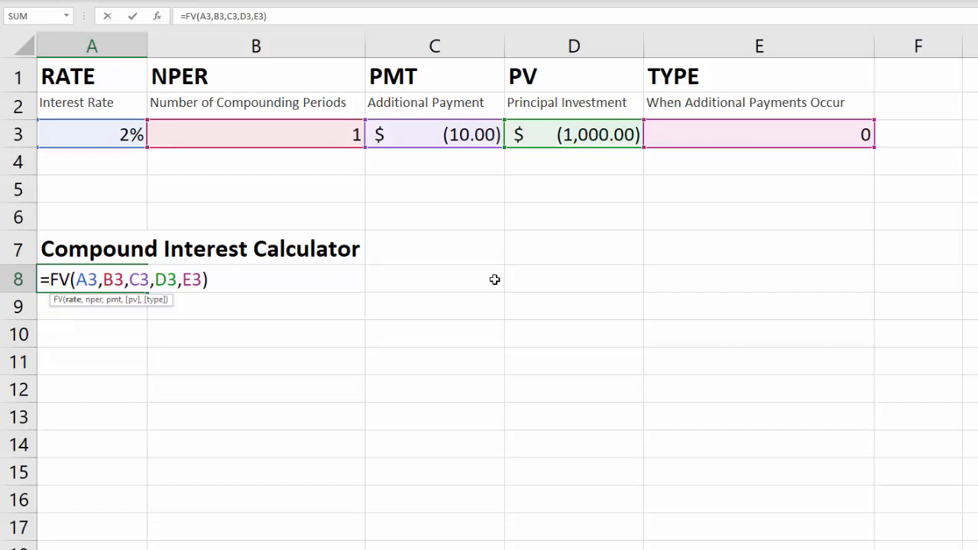
Step: Exit A8's FV formula without changes so it shows $1,030.00
{"action": "key", "text": "Return"}
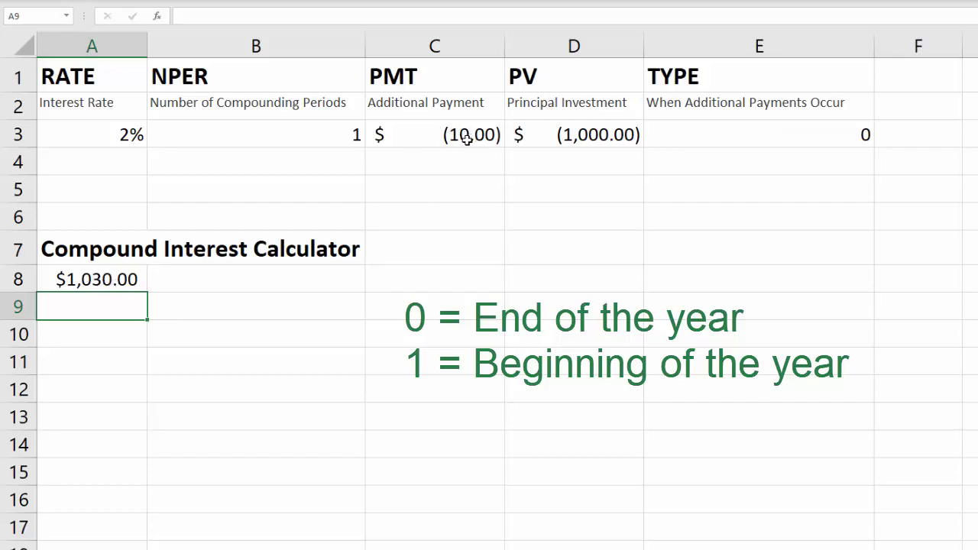
{"action": "left_click", "coordinate": [819, 133]}
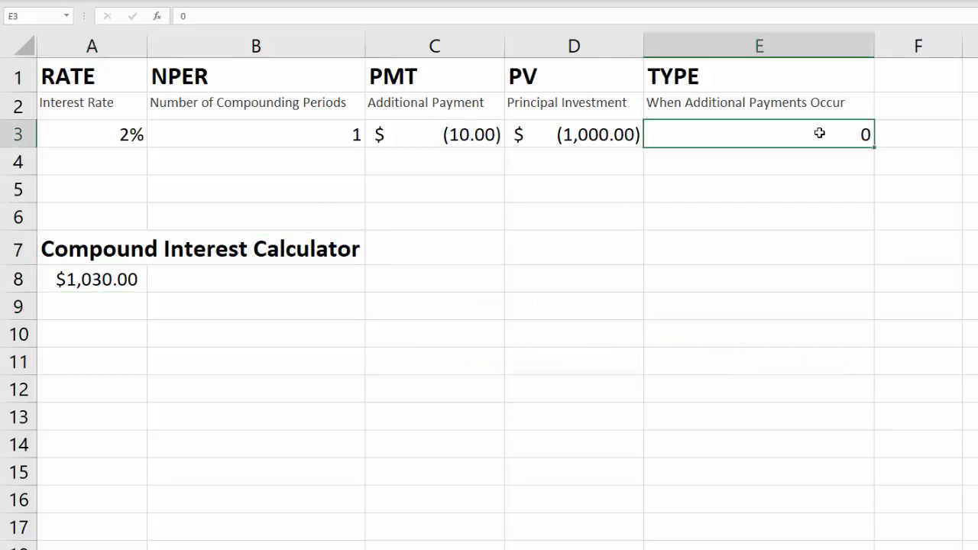
{"action": "type", "text": "1"}
{"action": "key", "text": "Return"}
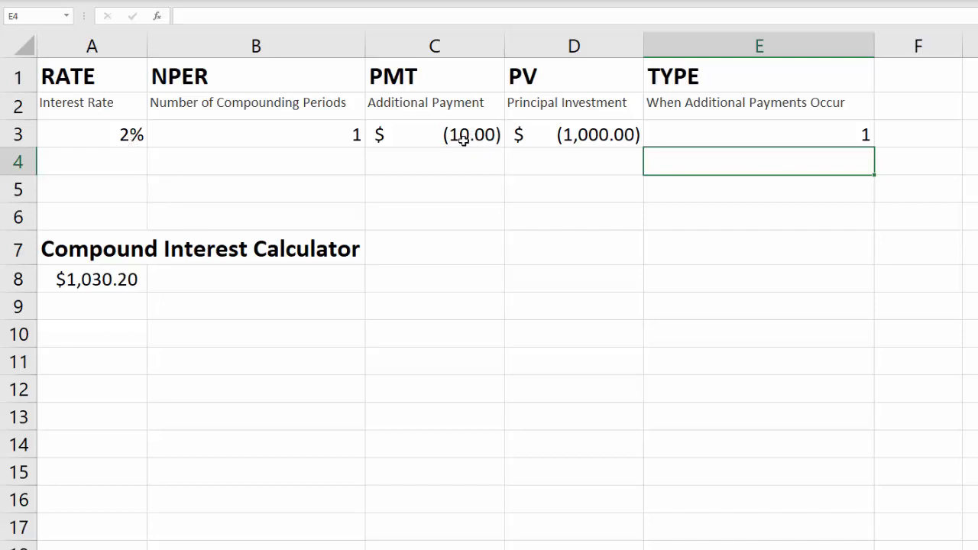
{"action": "left_click", "coordinate": [843, 135]}
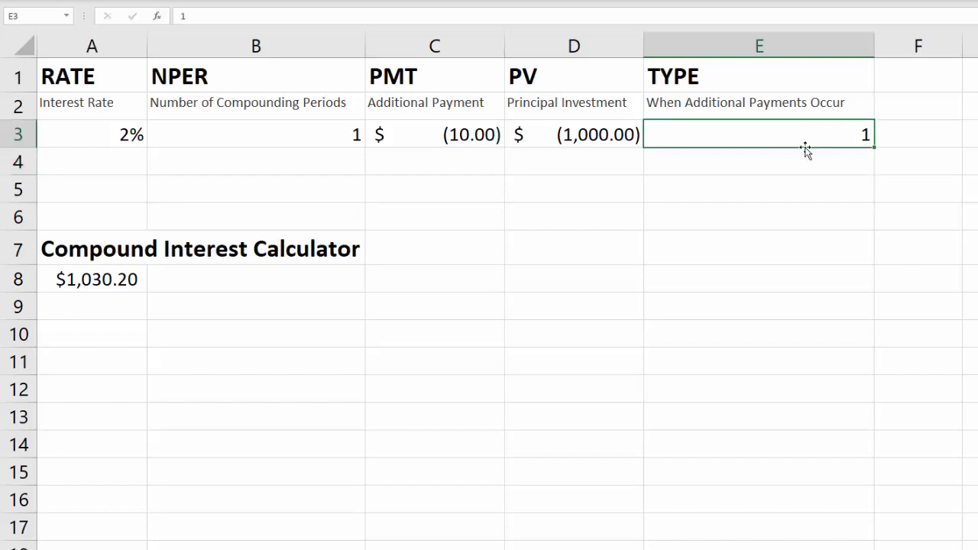
{"action": "type", "text": "0"}
{"action": "key", "text": "Return"}
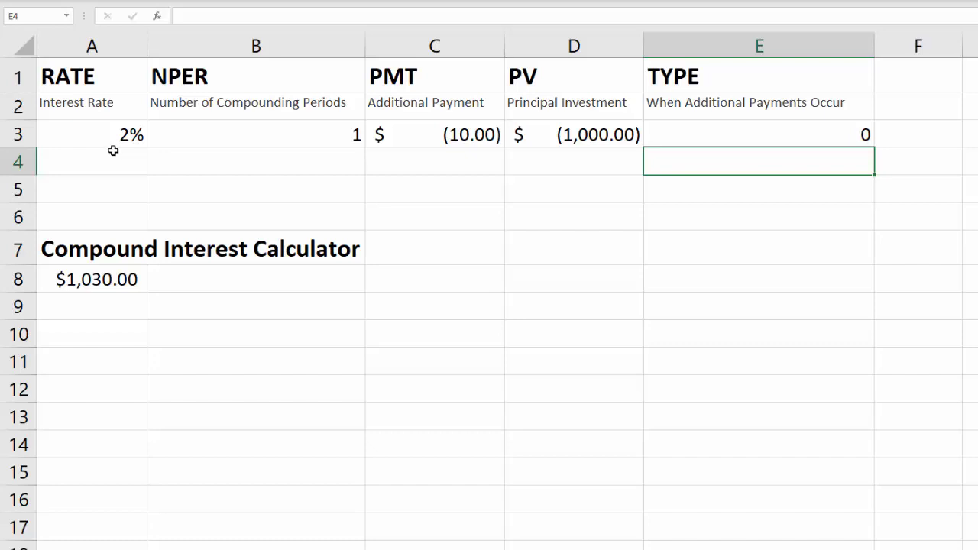
Step: Enter 3 as the interest rate in A3, lifting A8 to $1,040.00
{"action": "left_click", "coordinate": [120, 134]}
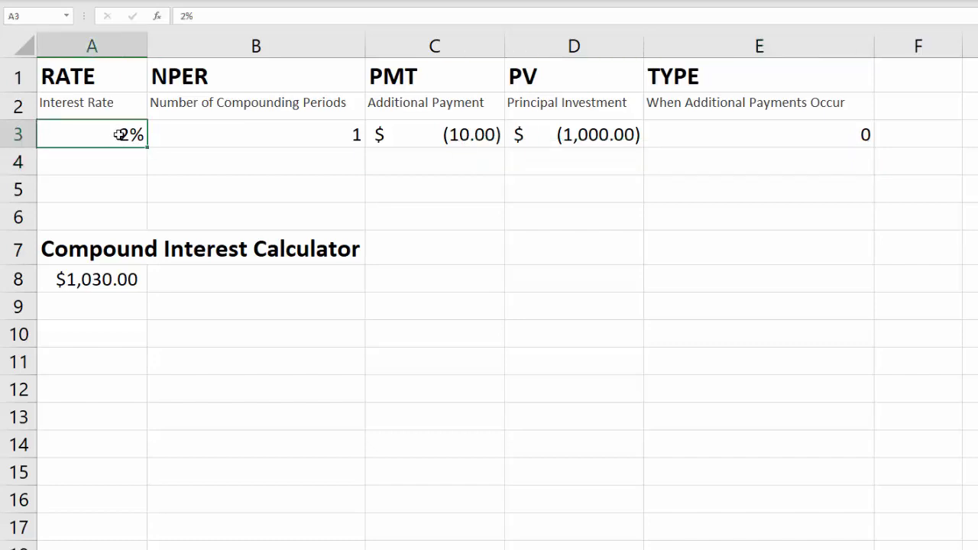
{"action": "type", "text": "3"}
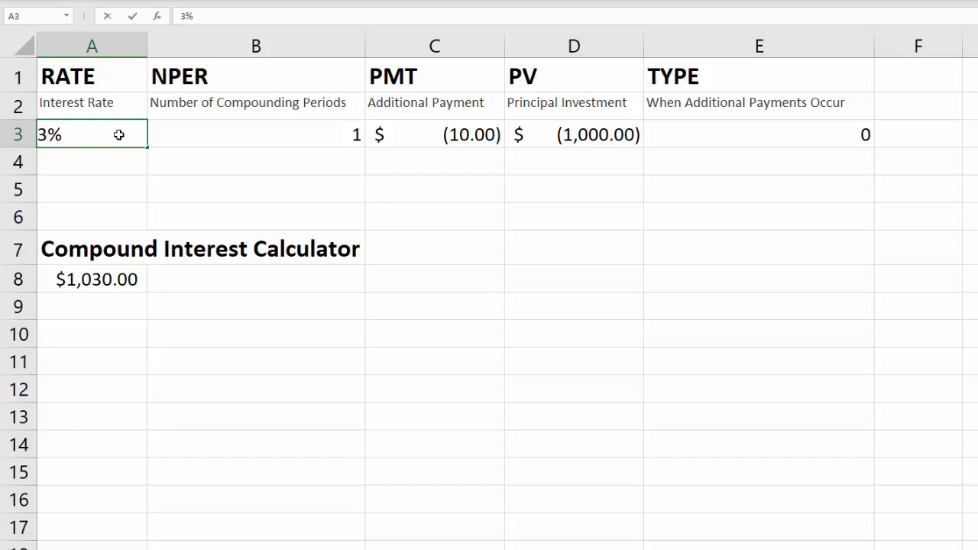
{"action": "key", "text": "Return"}
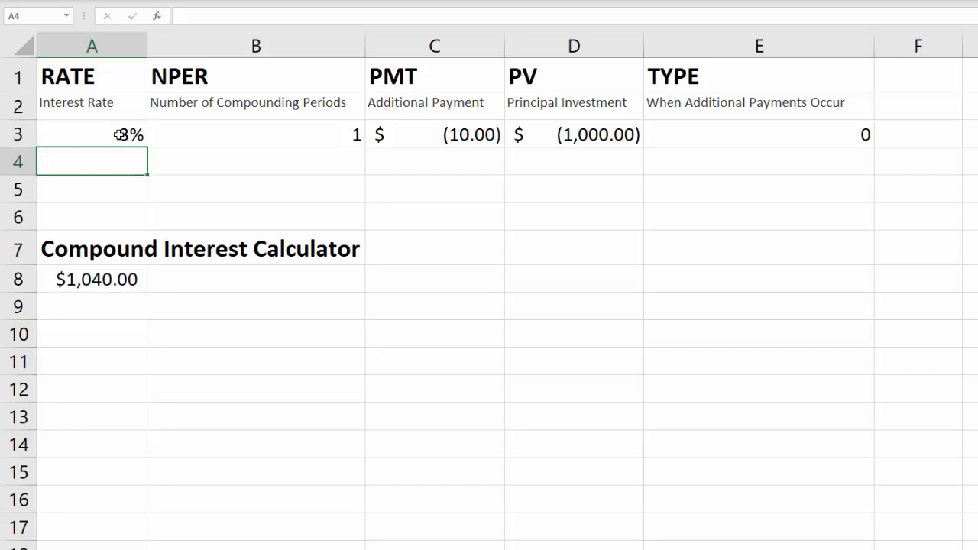
Step: Enter 10 compounding periods in B3, giving a future value of $1,458.56
{"action": "left_click", "coordinate": [349, 134]}
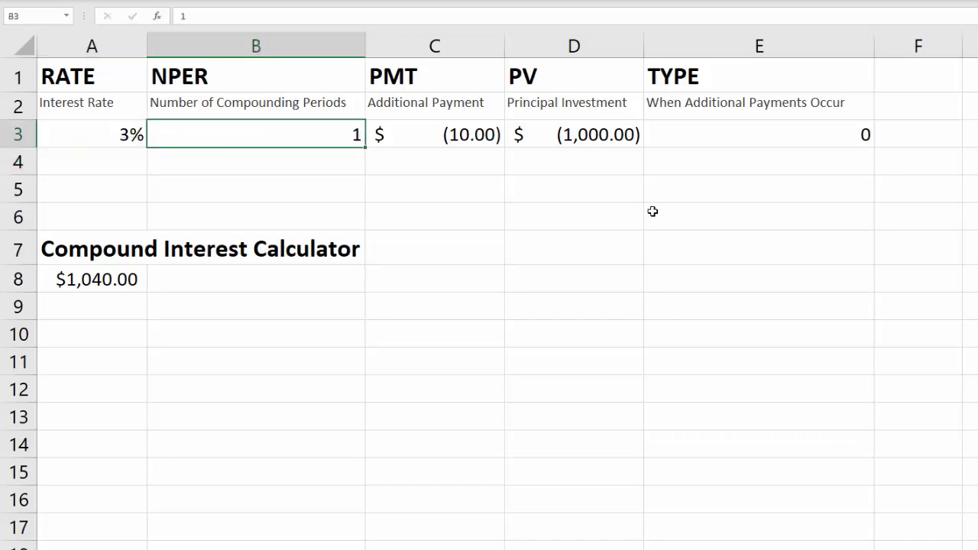
{"action": "type", "text": "10"}
{"action": "key", "text": "Return"}
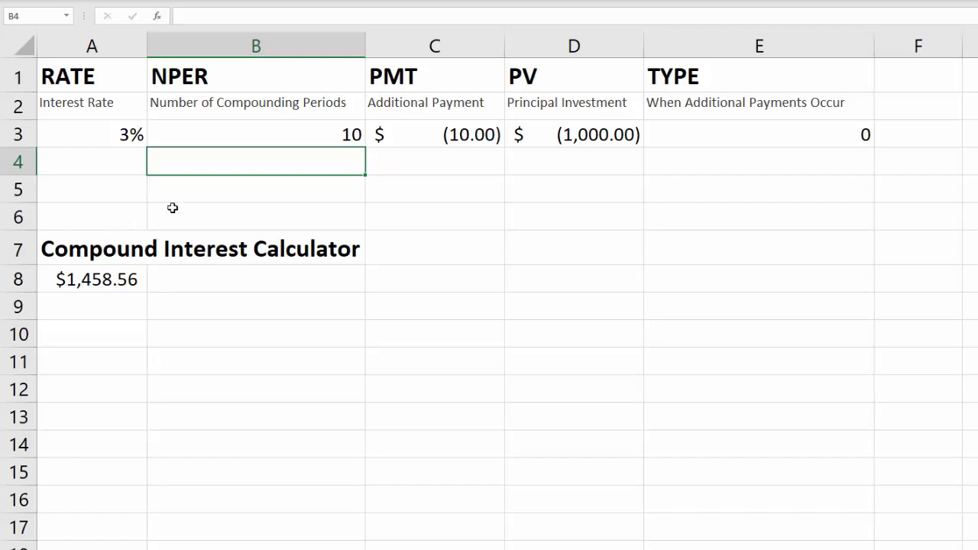
Step: Set the additional payment in C3 to 0
{"action": "left_click", "coordinate": [459, 135]}
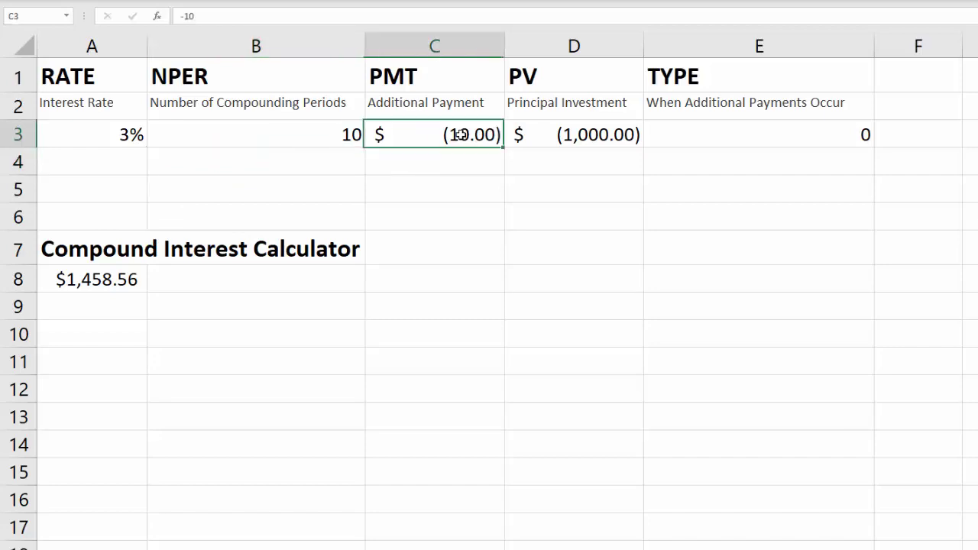
{"action": "type", "text": "0"}
{"action": "key", "text": "Return"}
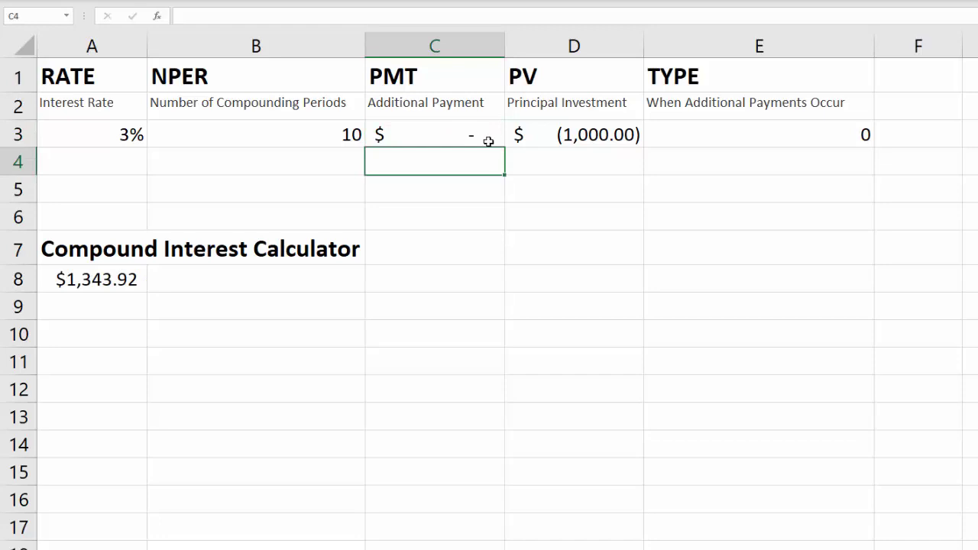
Step: Change the interest rate in A3 to 7%, giving $1,967.15 in A8
{"action": "left_click", "coordinate": [580, 135]}
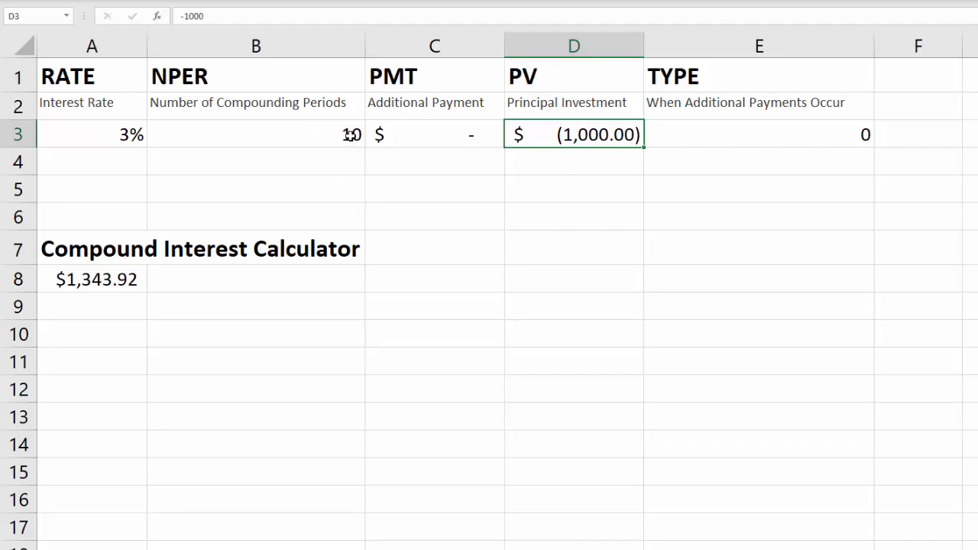
{"action": "left_click", "coordinate": [124, 135]}
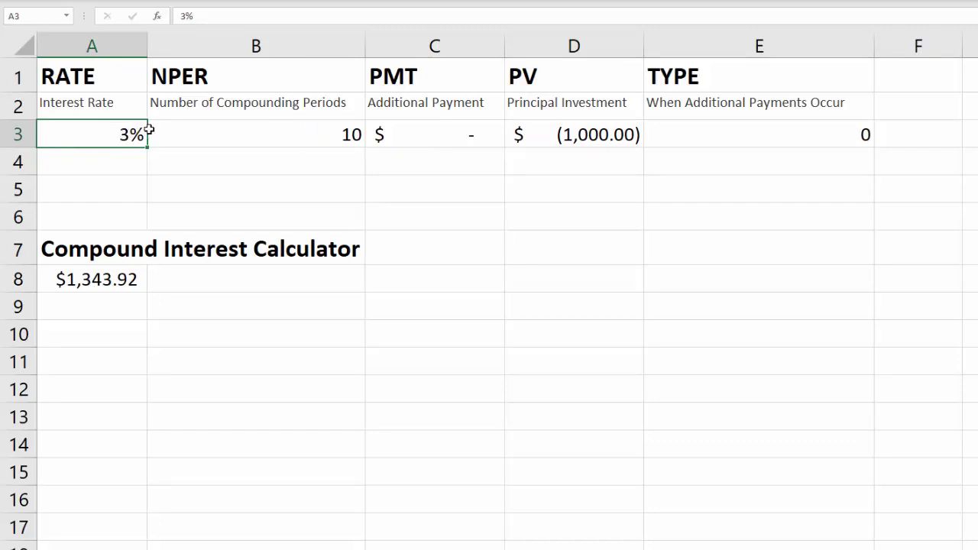
{"action": "type", "text": "7"}
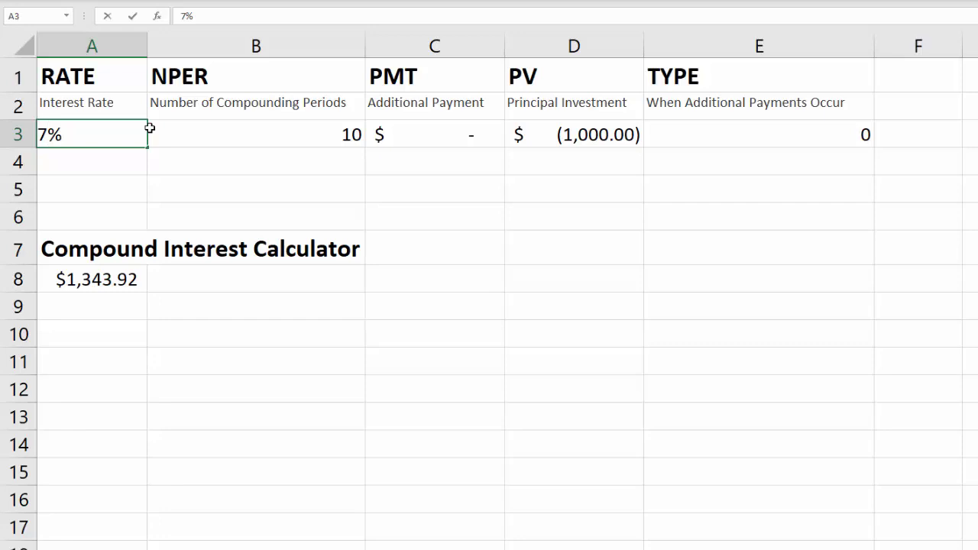
{"action": "key", "text": "Return"}
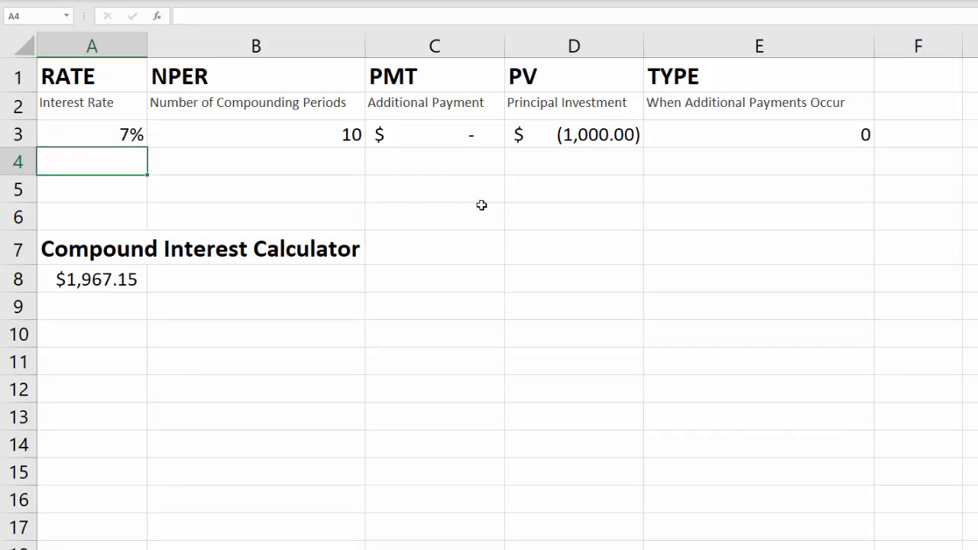
{"action": "left_click", "coordinate": [102, 133]}
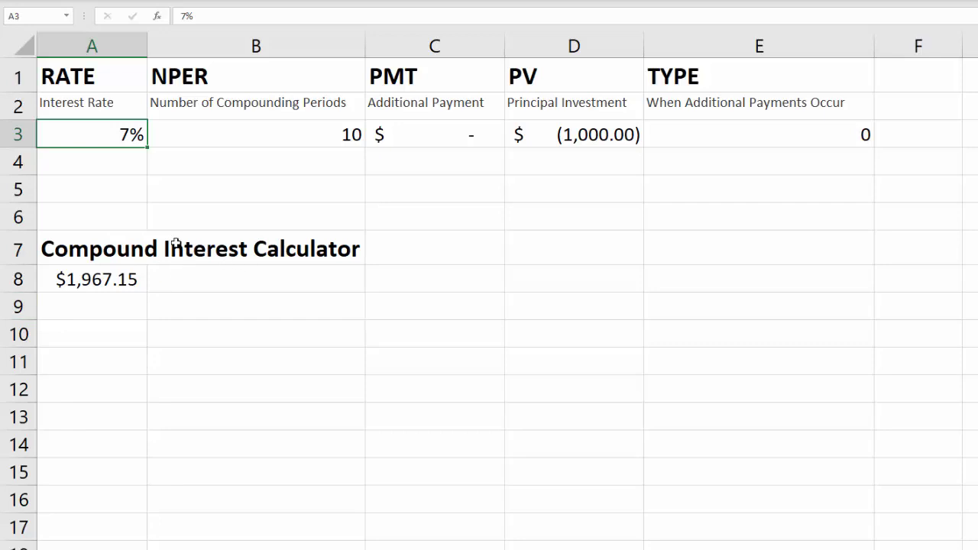
Step: Enter the test calculation =1000*7% in empty cell A11
{"action": "left_click", "coordinate": [95, 362]}
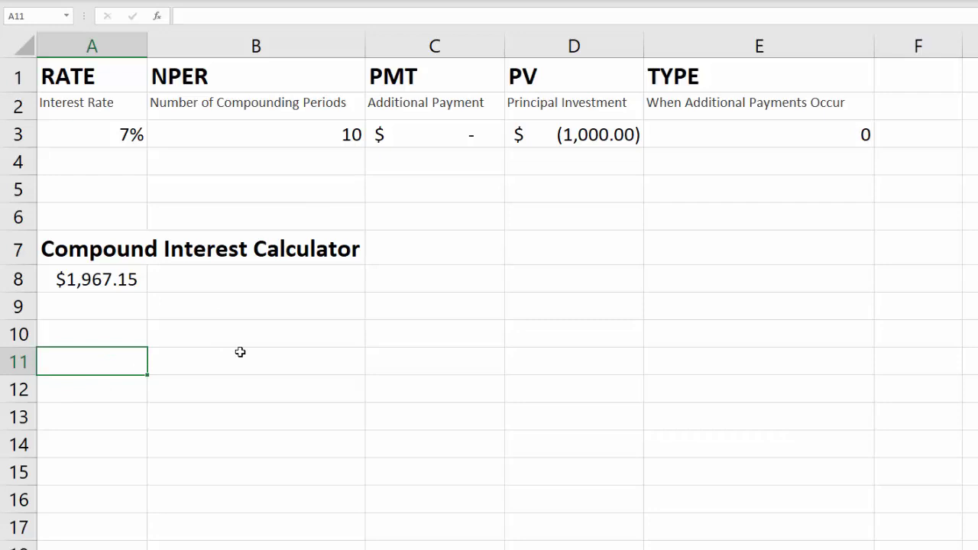
{"action": "type", "text": "=1000"}
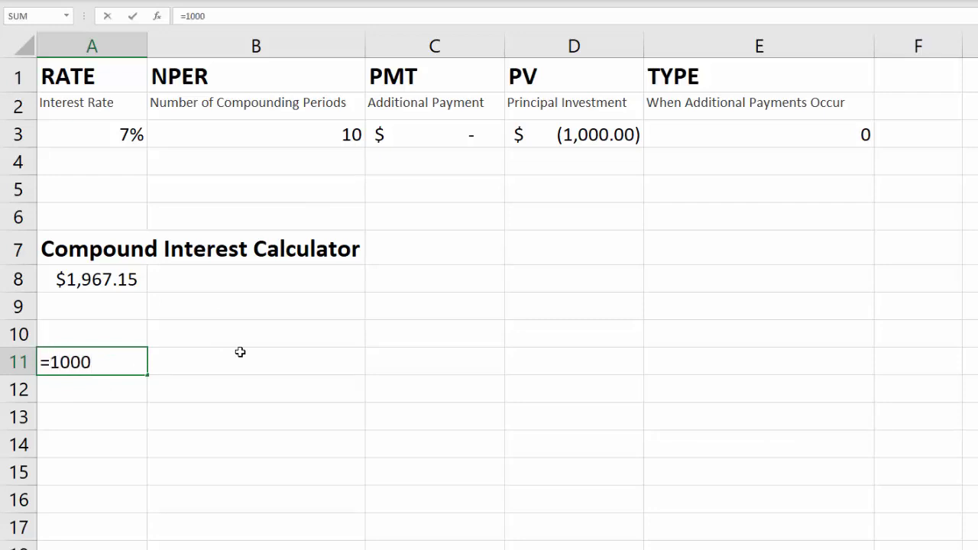
{"action": "type", "text": "*7%"}
{"action": "key", "text": "Return"}
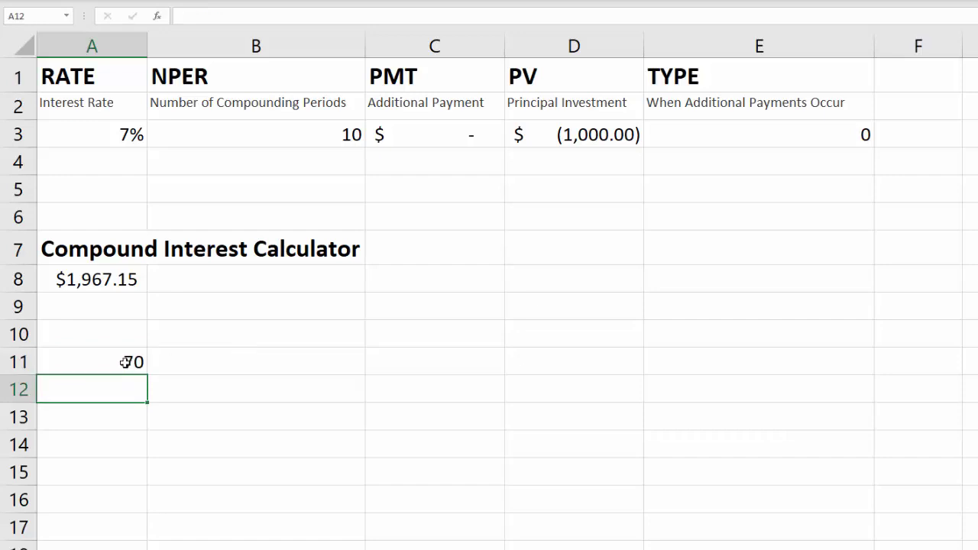
Step: Edit A11's formula to =(1000*7%)*10 so it shows 700
{"action": "left_click", "coordinate": [123, 360]}
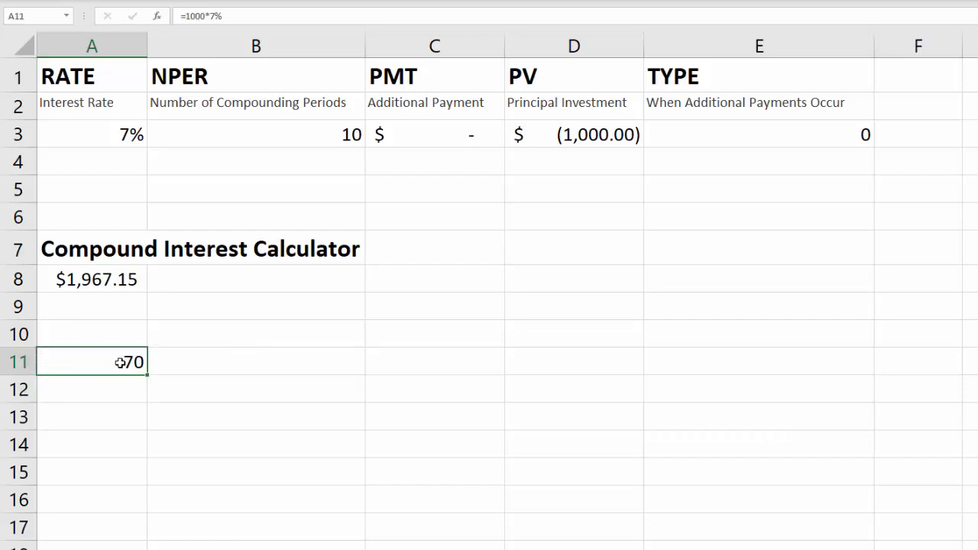
{"action": "double_click", "coordinate": [120, 362]}
{"action": "key", "text": "Home"}
{"action": "key", "text": "Right"}
{"action": "type", "text": "("}
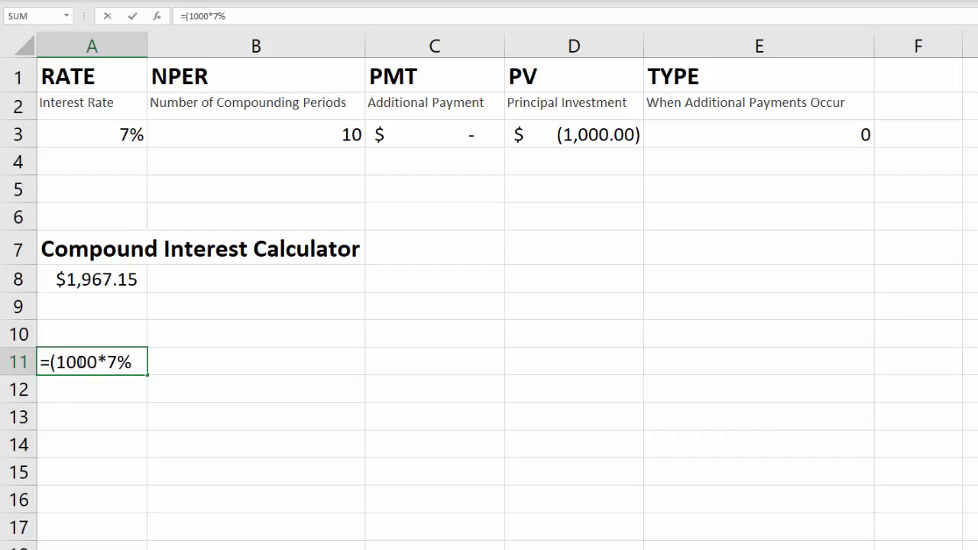
{"action": "key", "text": "Right"}
{"action": "key", "text": "Right"}
{"action": "key", "text": "Right"}
{"action": "key", "text": "Right"}
{"action": "key", "text": "Right"}
{"action": "type", "text": ")*"}
{"action": "type", "text": "10"}
{"action": "key", "text": "Return"}
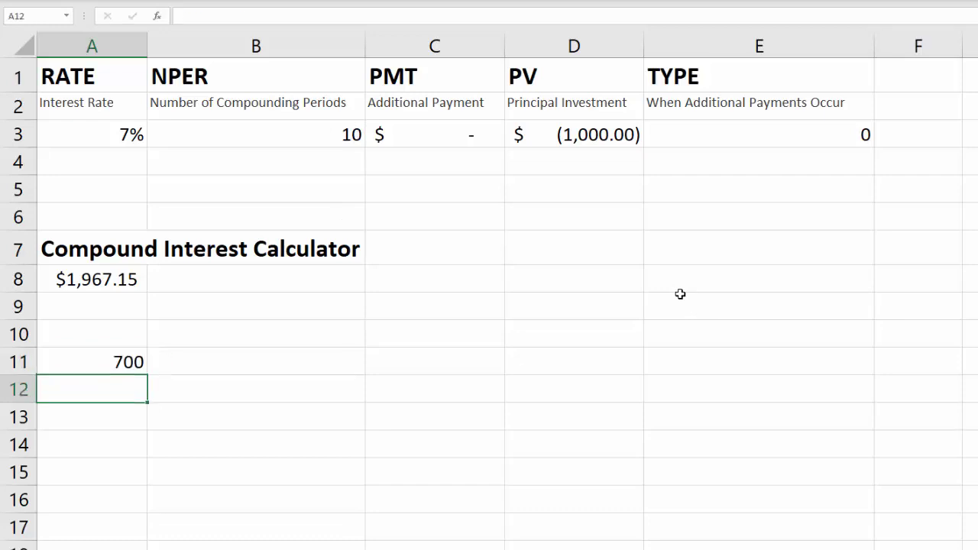
{"action": "left_click", "coordinate": [132, 361]}
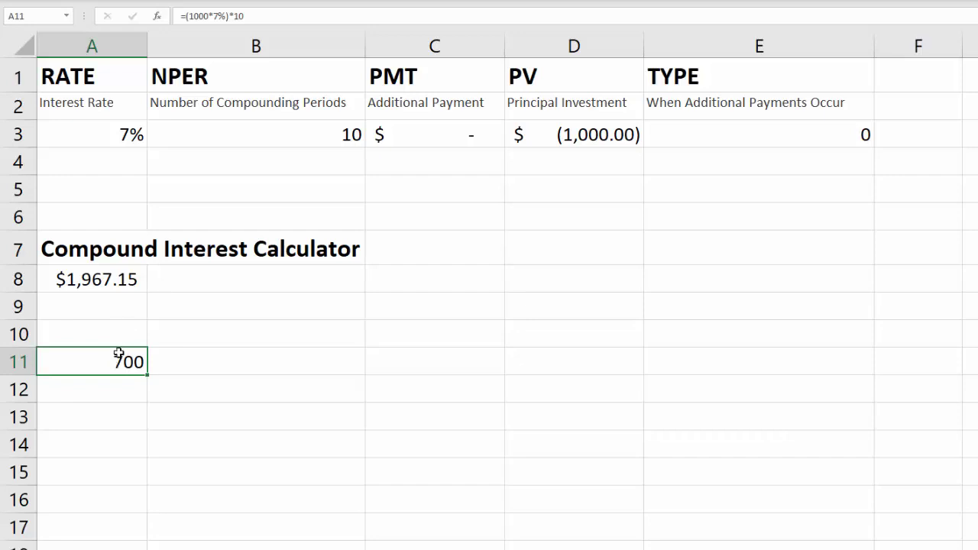
Step: Delete the 700 test calculation from A11 and select the FV cell A8
{"action": "key", "text": "BackSpace"}
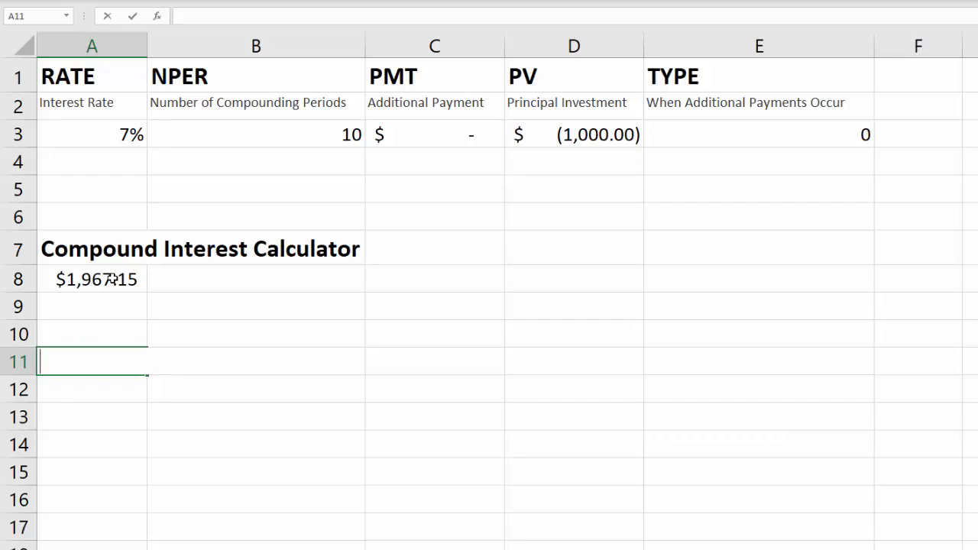
{"action": "left_click", "coordinate": [111, 280]}
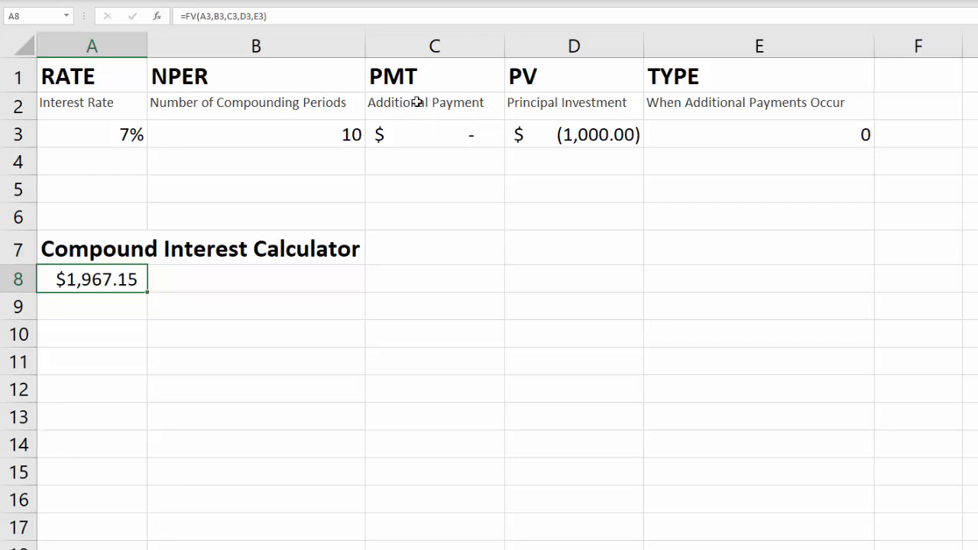
Step: Change C3's additional payment from 0 to -10, displayed as (10.00), giving $2,105.32
{"action": "left_click", "coordinate": [461, 131]}
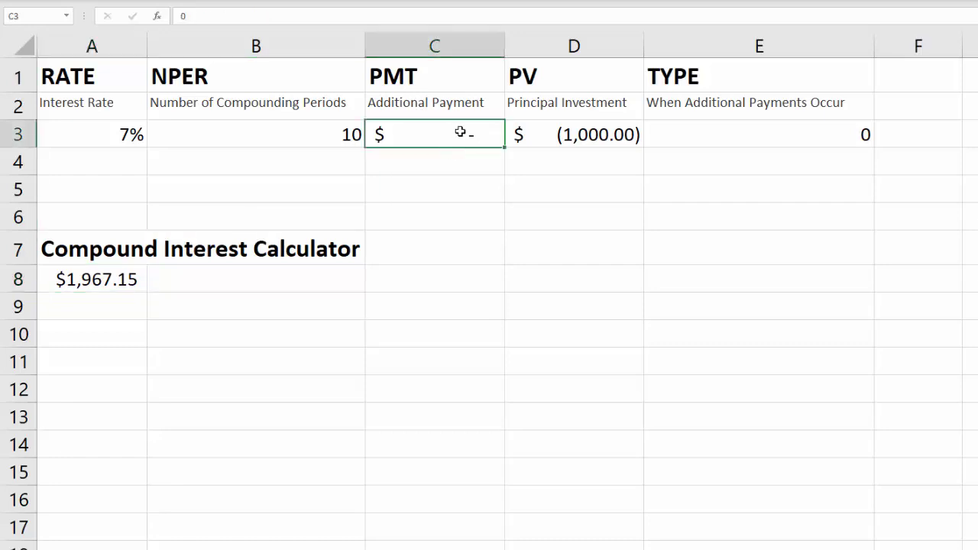
{"action": "key", "text": "ctrl+z"}
{"action": "key", "text": "F2"}
{"action": "key", "text": "Left"}
{"action": "type", "text": "10"}
{"action": "key", "text": "BackSpace"}
{"action": "key", "text": "Return"}
{"action": "left_click", "coordinate": [447, 131]}
{"action": "double_click", "coordinate": [453, 138]}
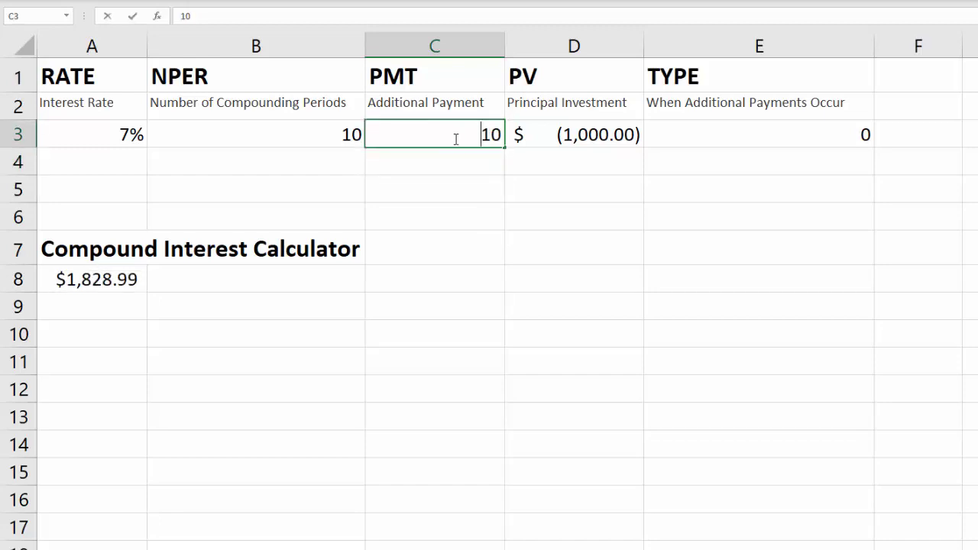
{"action": "type", "text": "-"}
{"action": "key", "text": "Return"}
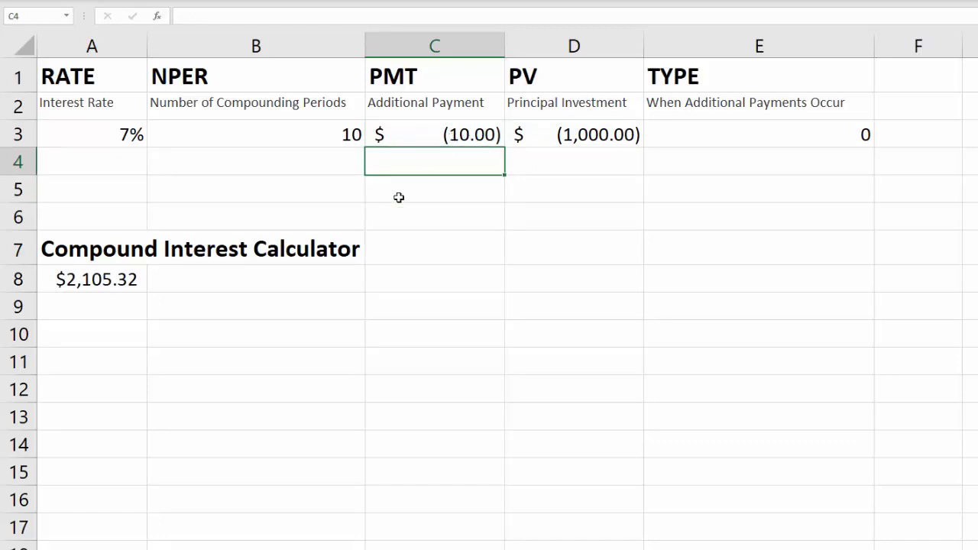
Step: Append *12 after the C3 payment argument in A8's FV formula, giving $3,625.13
{"action": "double_click", "coordinate": [103, 279]}
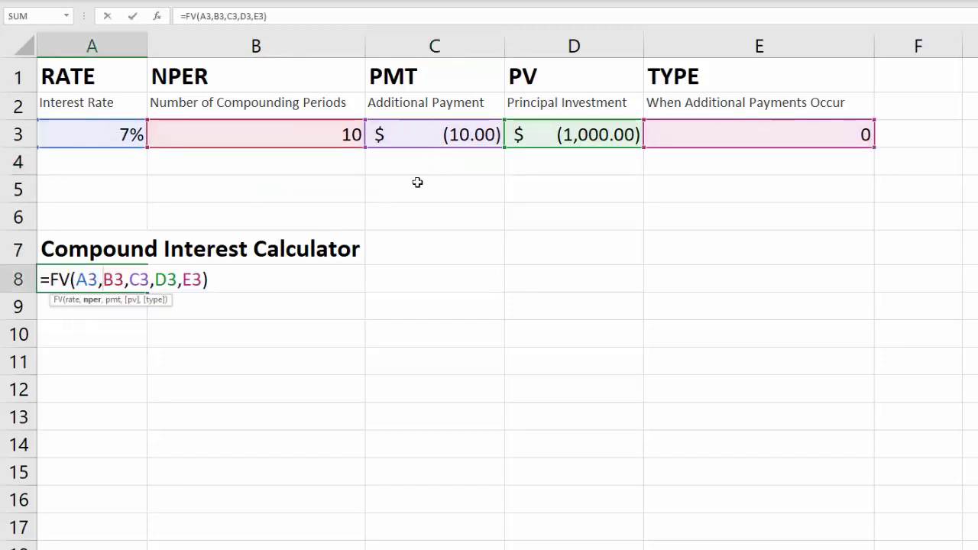
{"action": "left_click", "coordinate": [149, 279]}
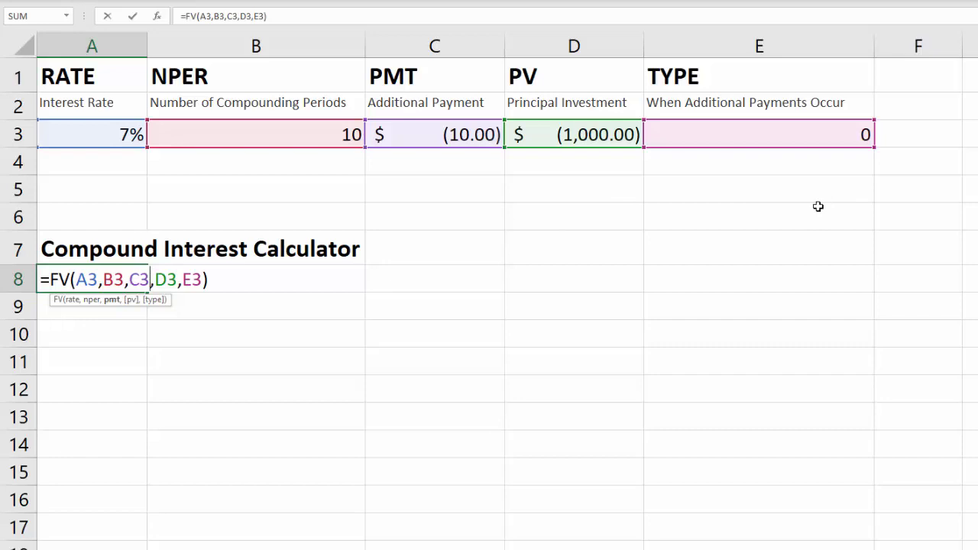
{"action": "type", "text": "*"}
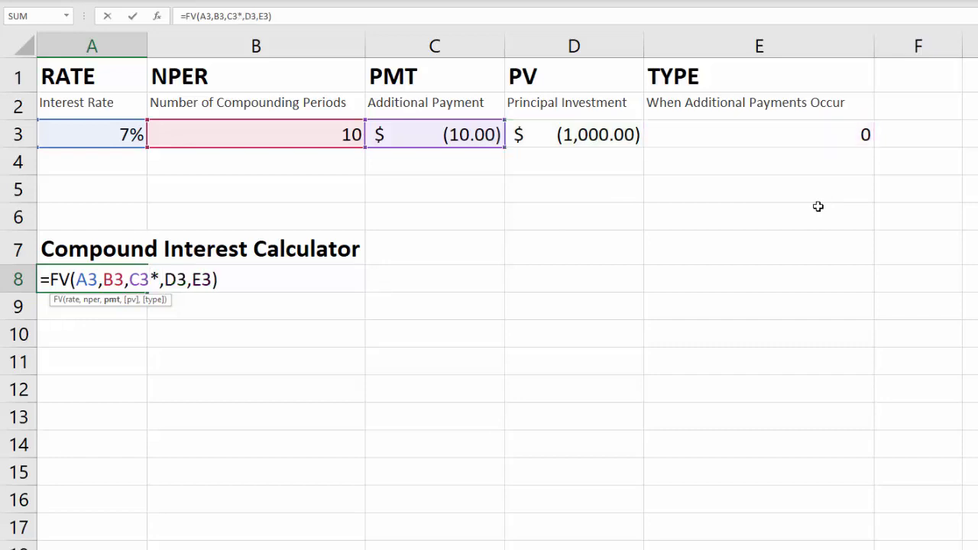
{"action": "type", "text": "12"}
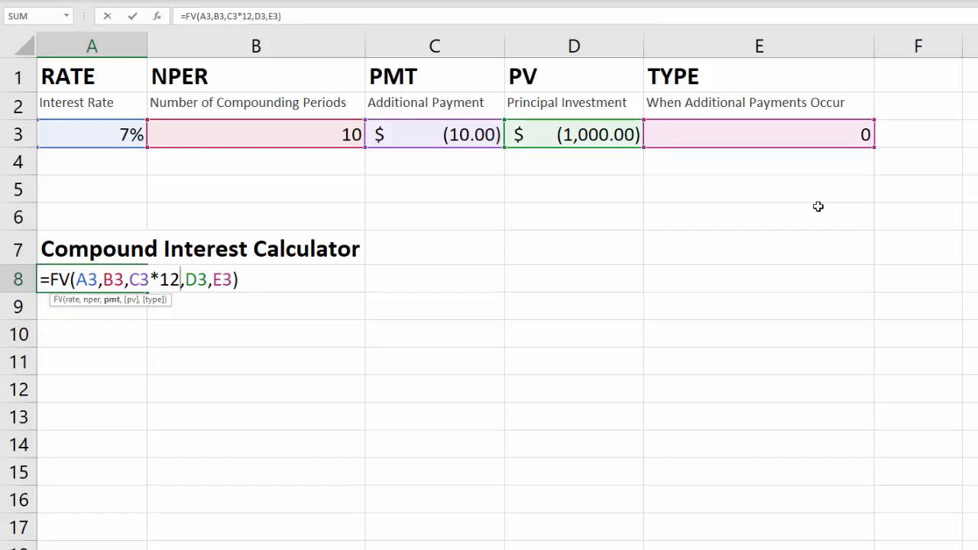
{"action": "key", "text": "Return"}
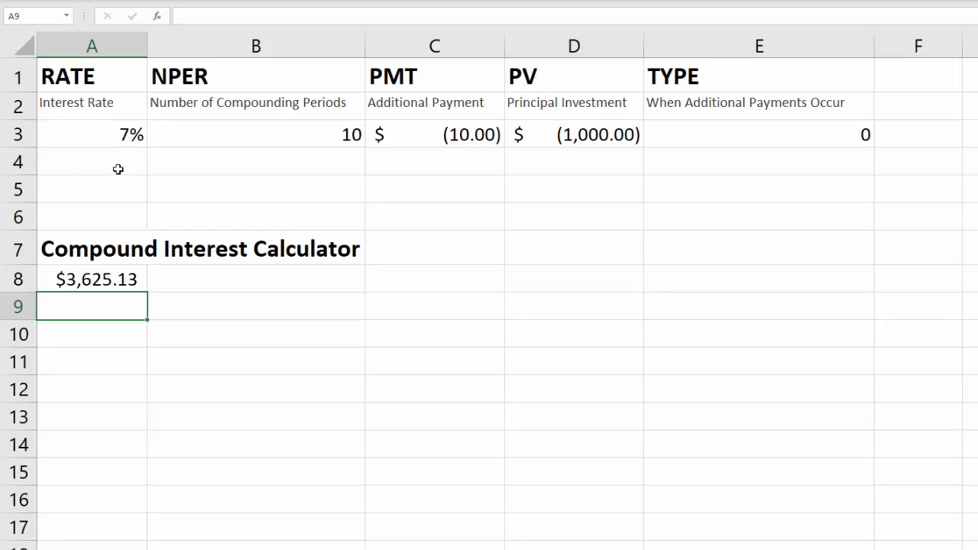
Step: Reduce the payment multiplier in A8's FV formula from 12 to 2, giving $2,243.48
{"action": "left_click", "coordinate": [107, 279]}
{"action": "double_click", "coordinate": [107, 279]}
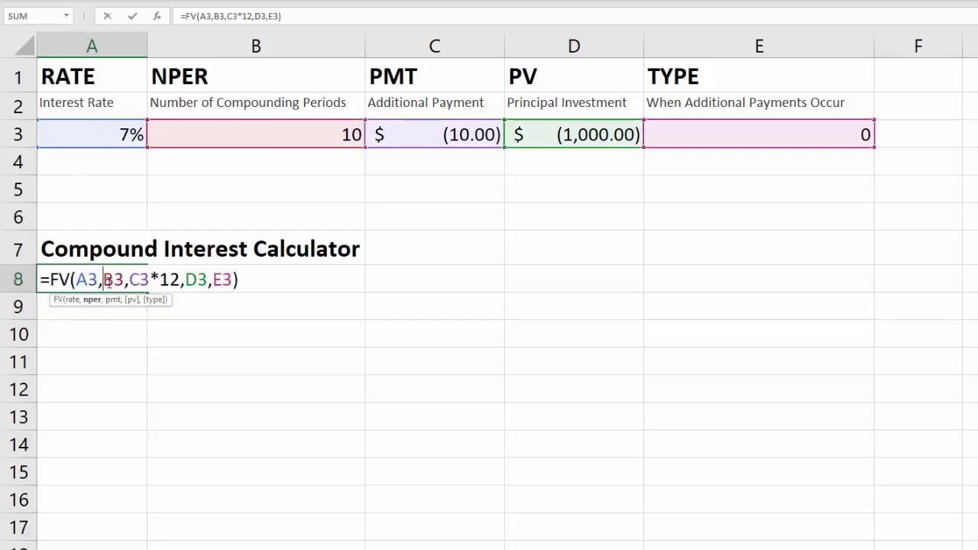
{"action": "left_click", "coordinate": [169, 279]}
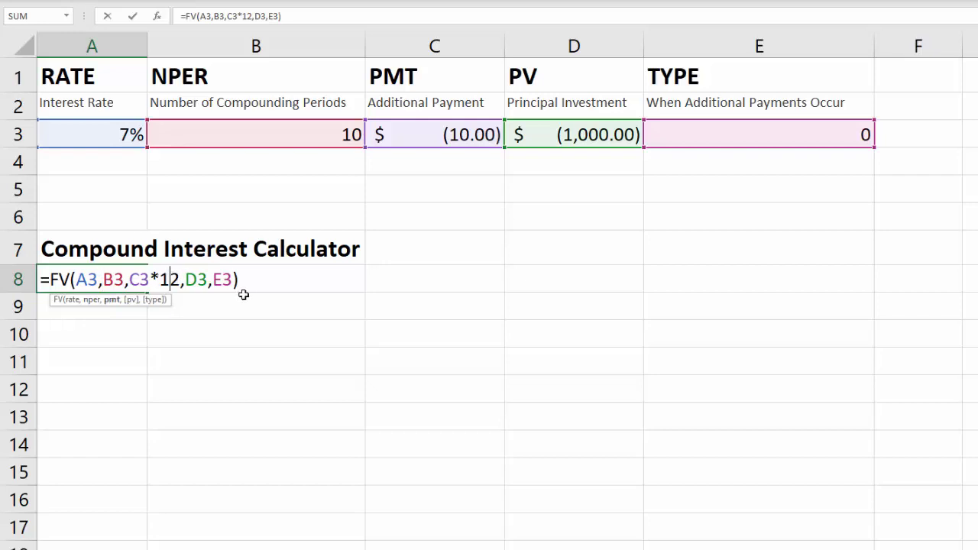
{"action": "key", "text": "BackSpace"}
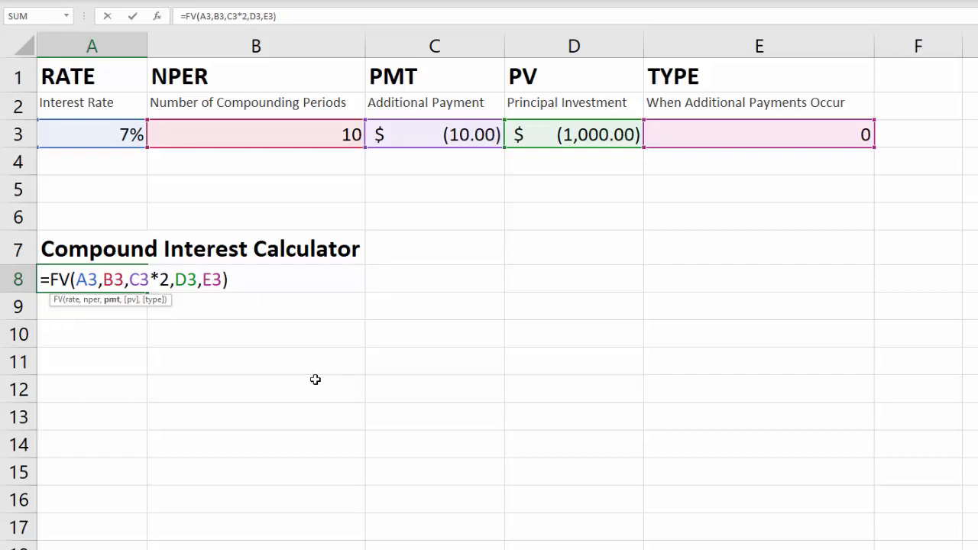
{"action": "key", "text": "Return"}
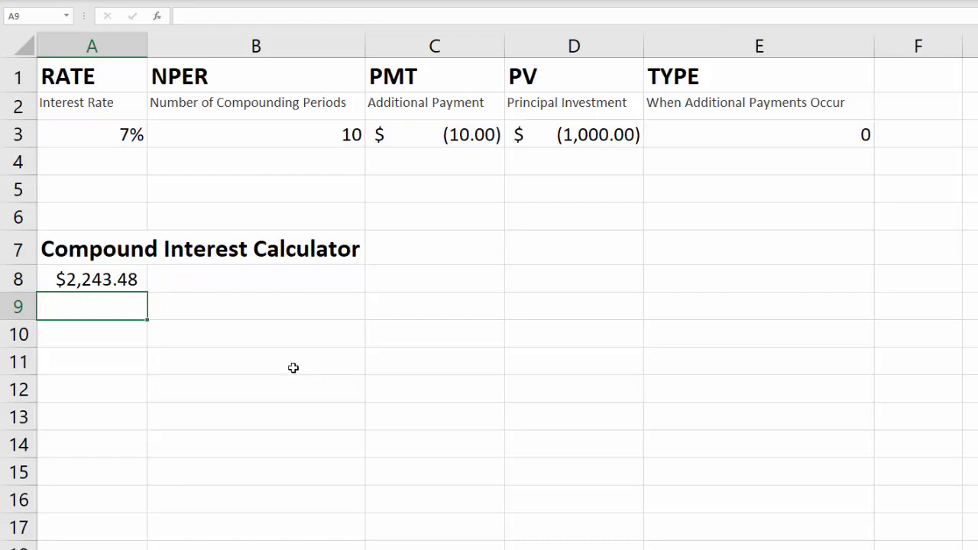
Step: Change B3's compounding periods from 10 to 50, pushing A8 to $37,587.60
{"action": "left_click", "coordinate": [353, 135]}
{"action": "double_click", "coordinate": [353, 135]}
{"action": "key", "text": "BackSpace"}
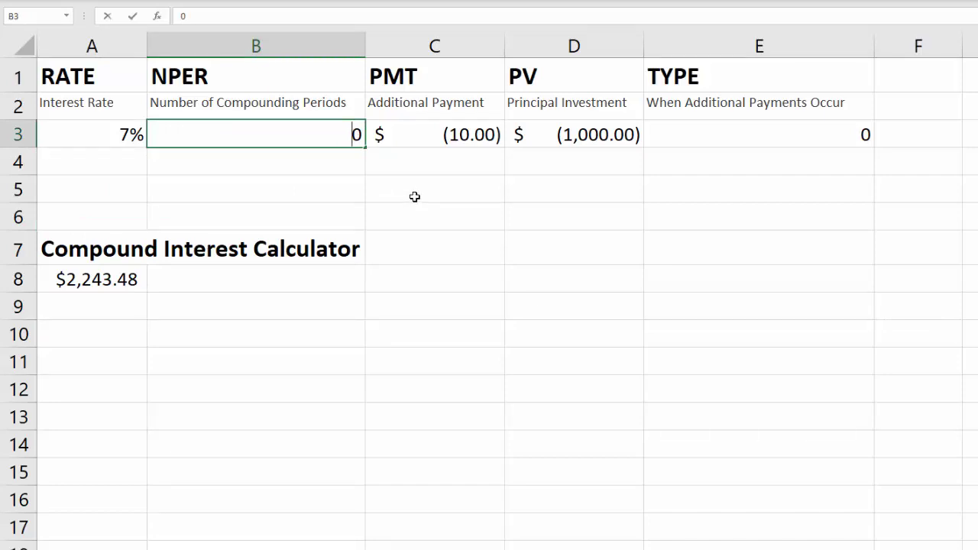
{"action": "type", "text": "5"}
{"action": "key", "text": "Return"}
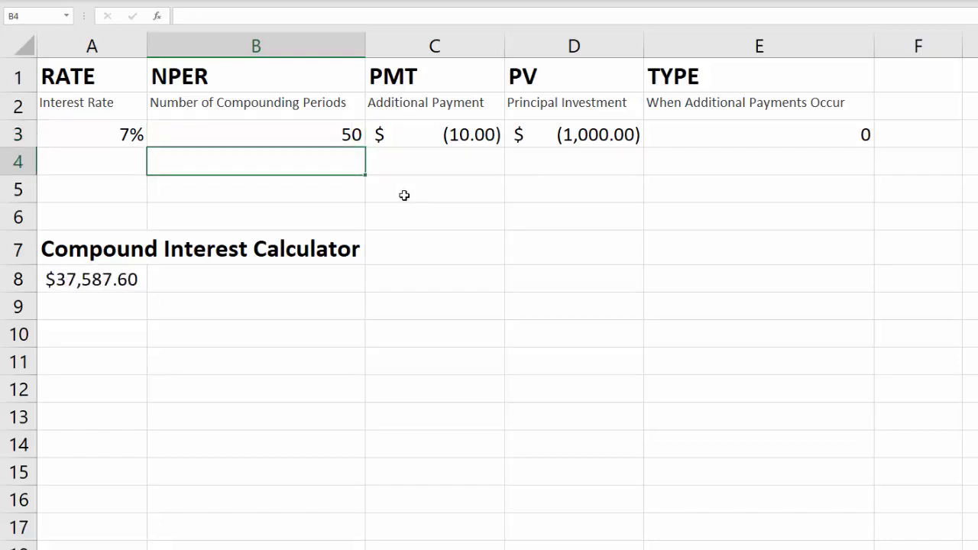